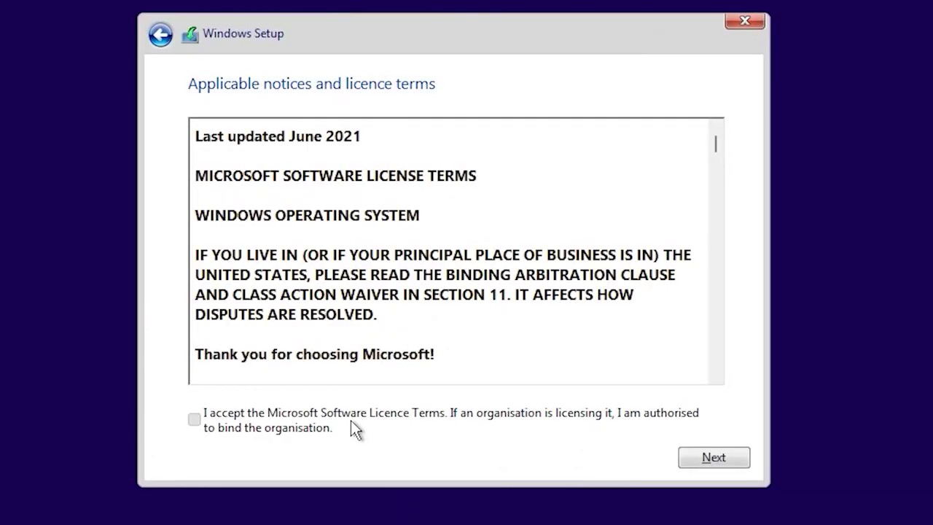
Step: Proceed past the licence terms and choose a custom Windows-only installation on Drive 1's unallocated space
{"action": "left_click", "coordinate": [707, 444]}
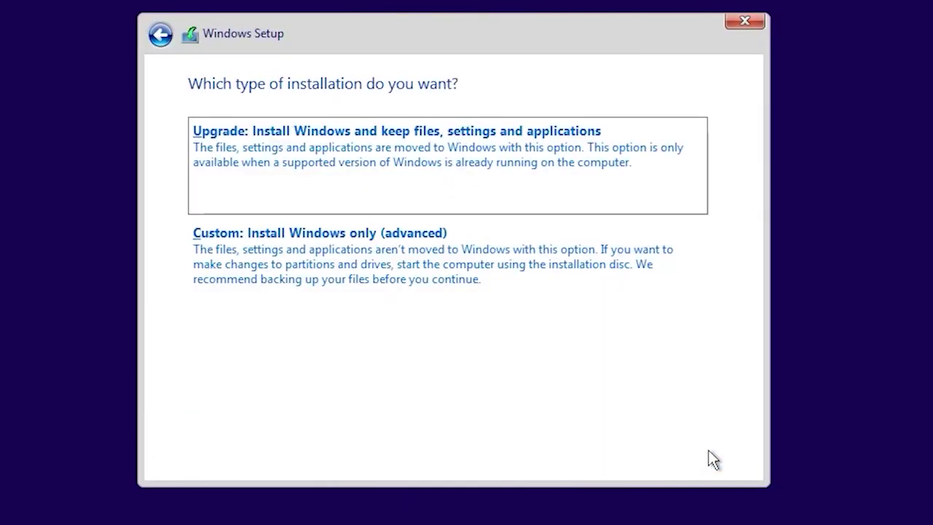
{"action": "left_click", "coordinate": [540, 320]}
{"action": "left_click", "coordinate": [457, 210]}
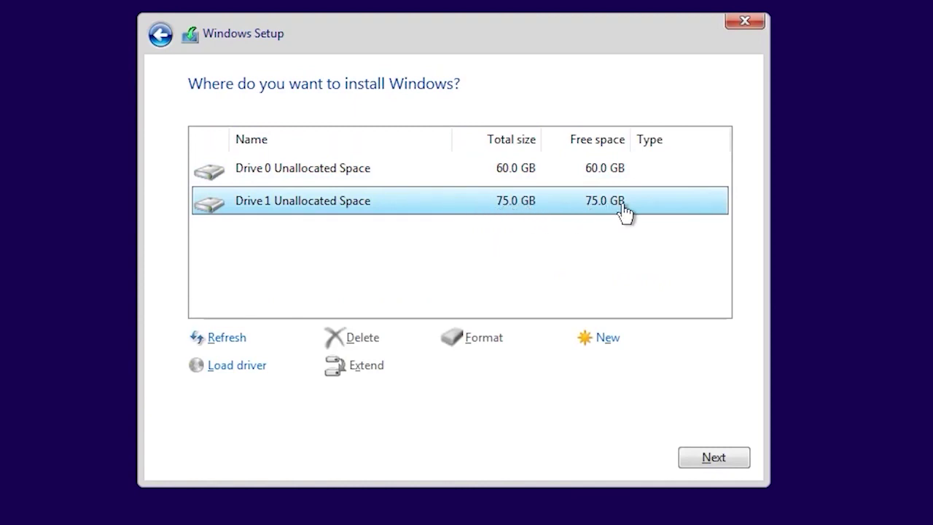
{"action": "left_click", "coordinate": [714, 462]}
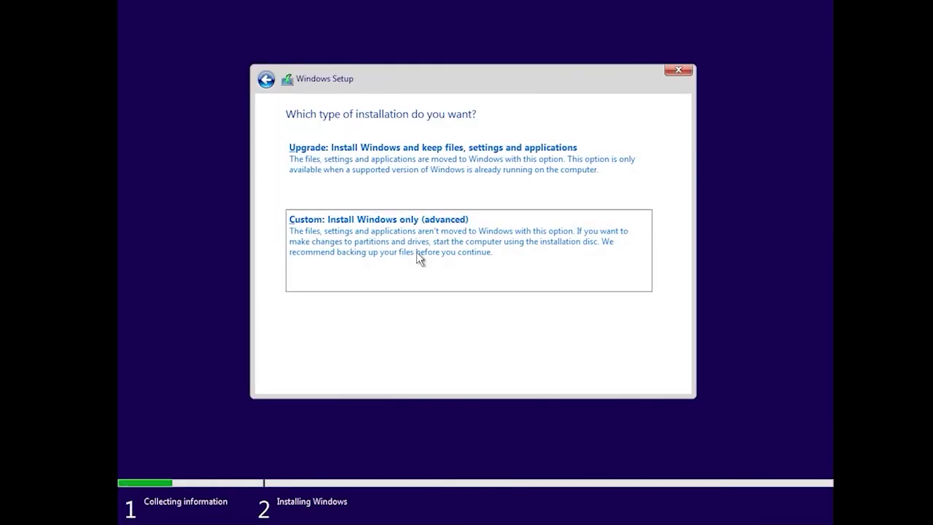
Step: Choose the custom Windows-only installation and examine Drive 0's System, MSR and Primary partitions
{"action": "left_click", "coordinate": [418, 256]}
{"action": "left_click", "coordinate": [429, 249]}
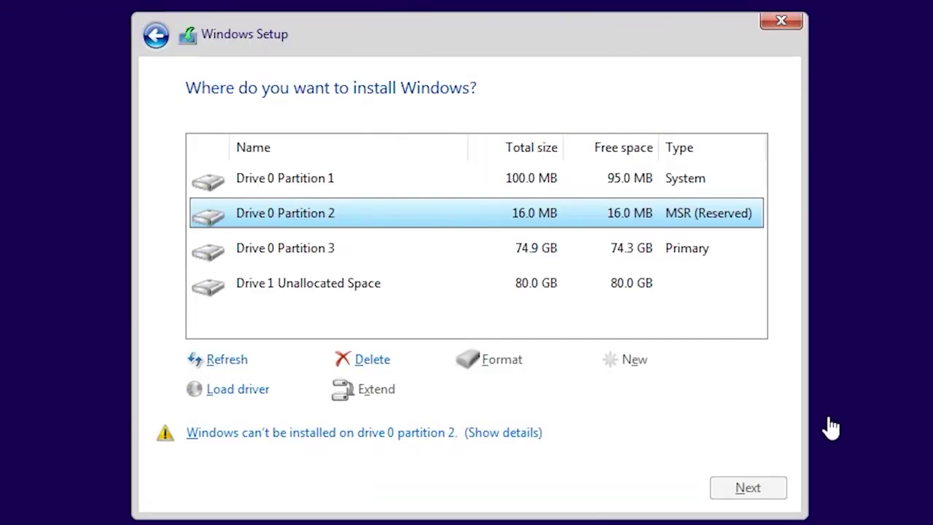
{"action": "left_click", "coordinate": [324, 184]}
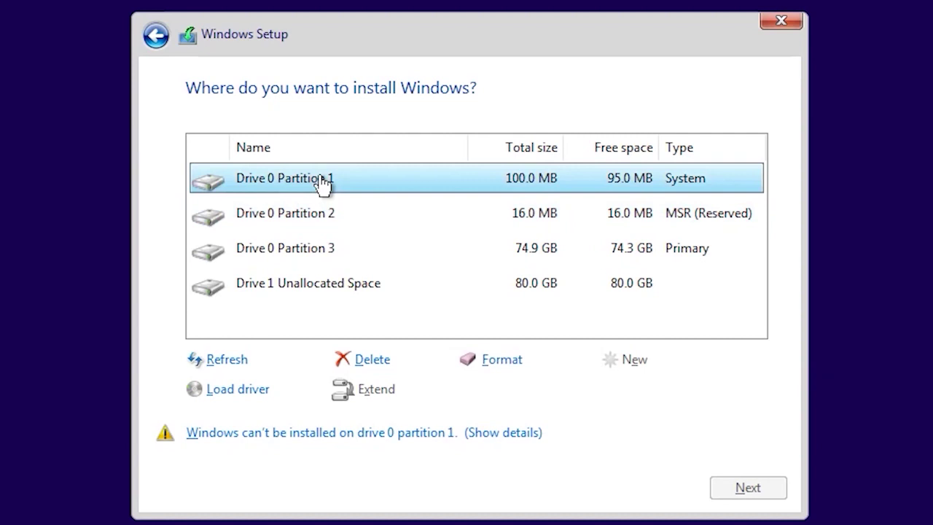
{"action": "left_click", "coordinate": [661, 254]}
{"action": "left_click", "coordinate": [668, 215]}
{"action": "left_click", "coordinate": [670, 183]}
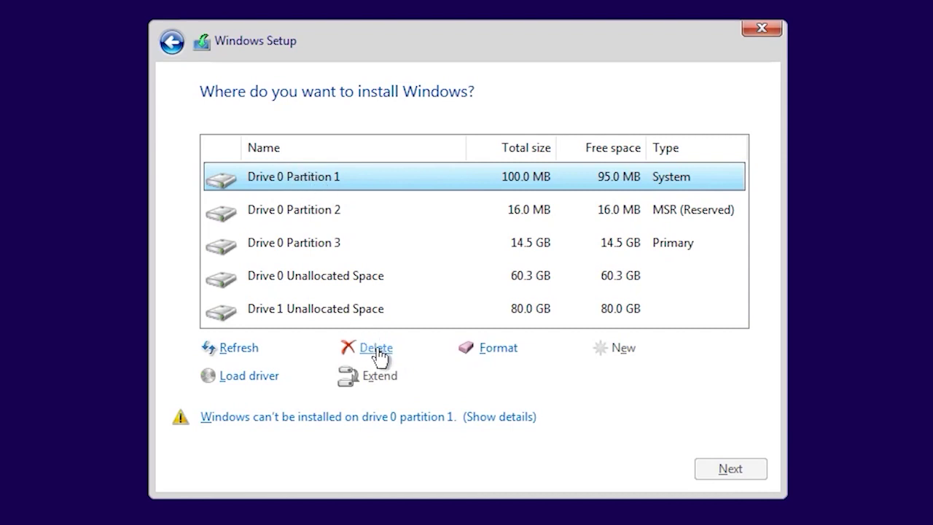
Step: Delete Drive 0's 100 MB System partition and its 16 MB MSR (Reserved) partition
{"action": "left_click", "coordinate": [376, 352]}
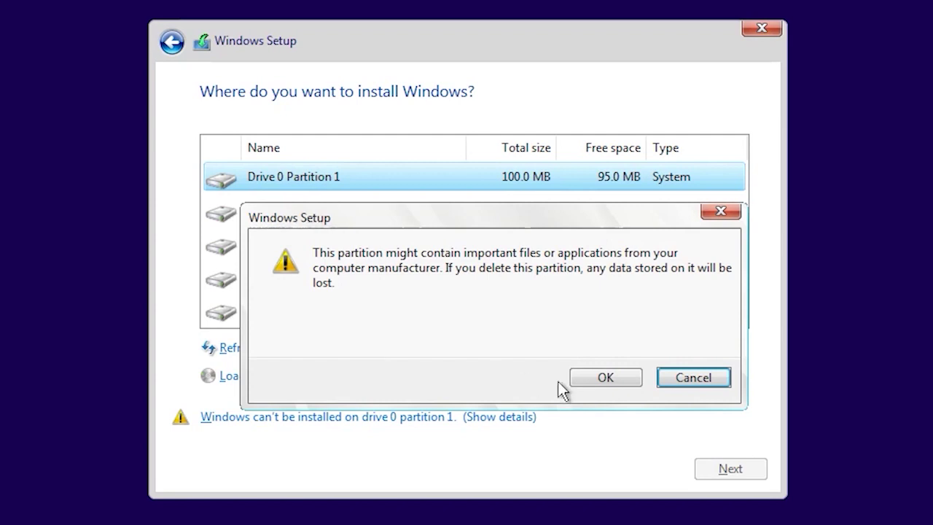
{"action": "left_click", "coordinate": [585, 377]}
{"action": "left_click", "coordinate": [331, 212]}
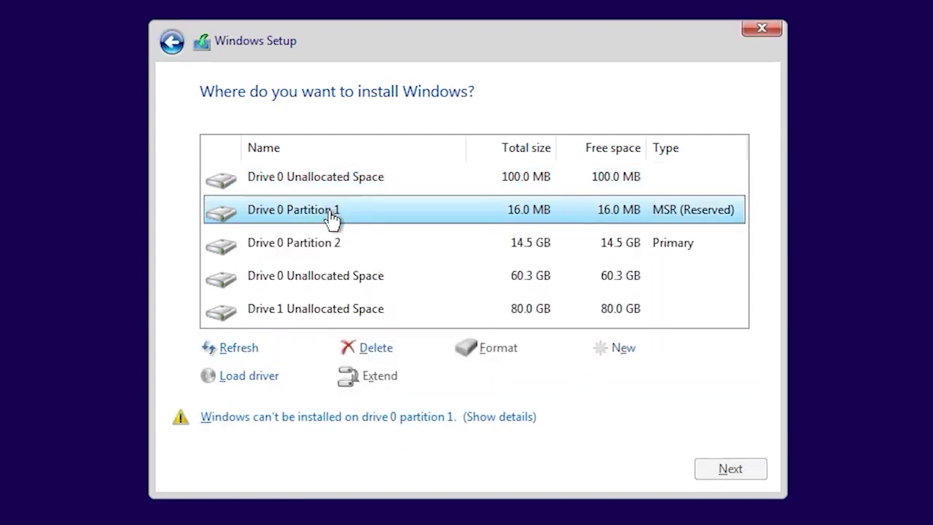
{"action": "left_click", "coordinate": [384, 351]}
{"action": "left_click", "coordinate": [591, 376]}
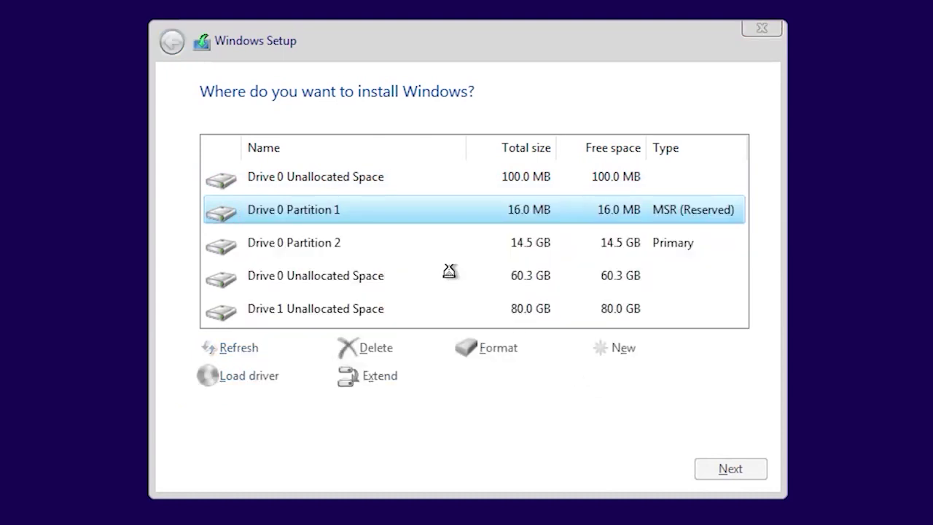
Step: Delete Drive 0's remaining Primary partition and proceed with the installation on that drive's unallocated space
{"action": "left_click", "coordinate": [344, 216]}
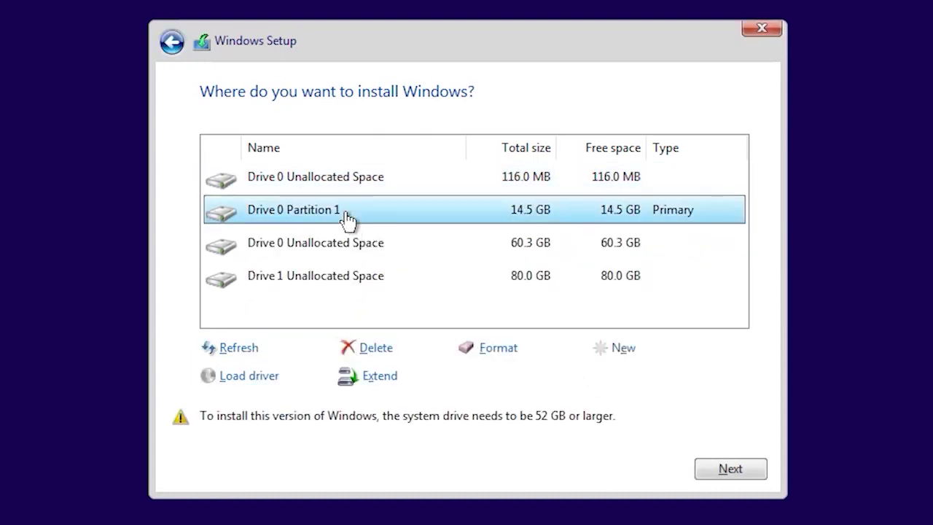
{"action": "left_click", "coordinate": [374, 349]}
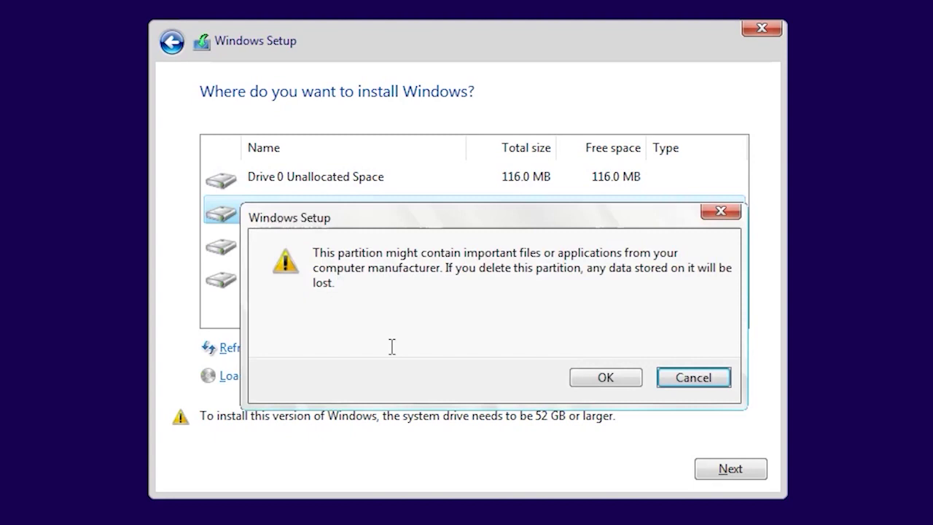
{"action": "left_click", "coordinate": [617, 377]}
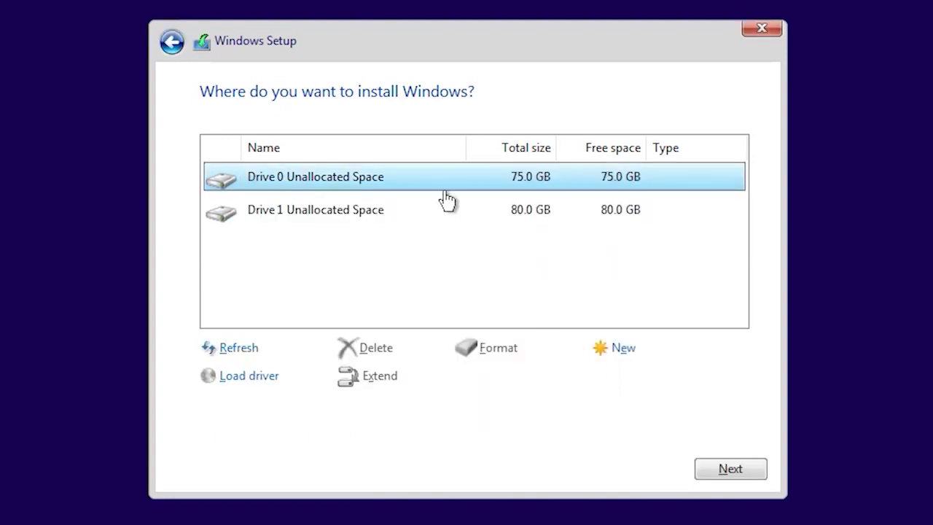
{"action": "left_click", "coordinate": [722, 470]}
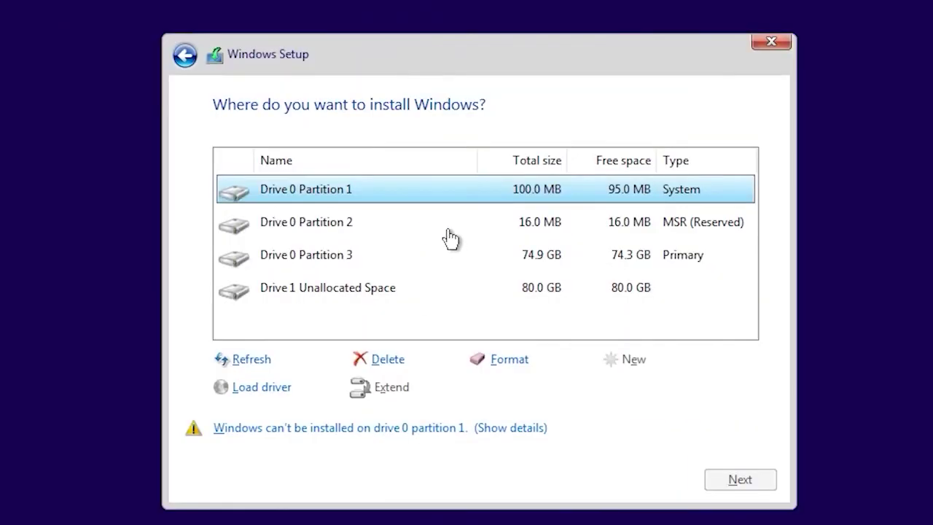
Step: Start diskpart from a command prompt and list the volumes
{"action": "key", "text": "shift+F10"}
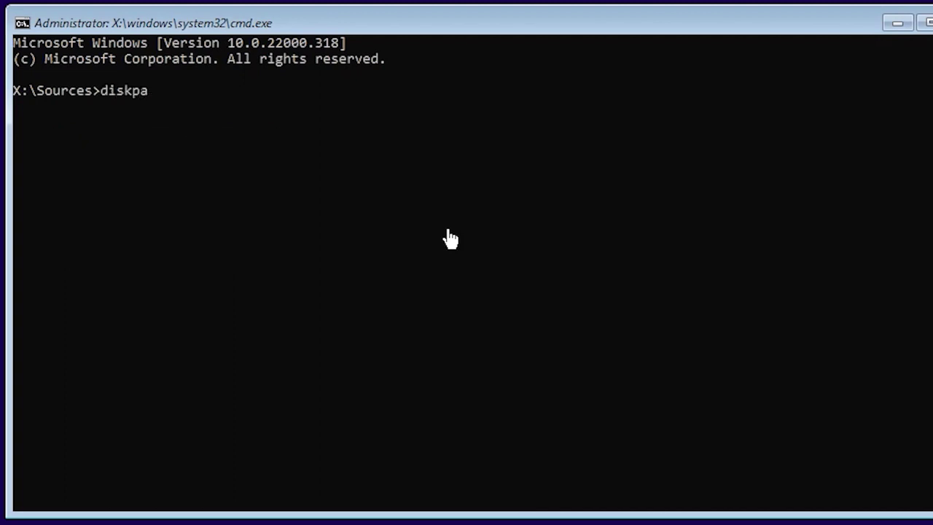
{"action": "key", "text": "Return"}
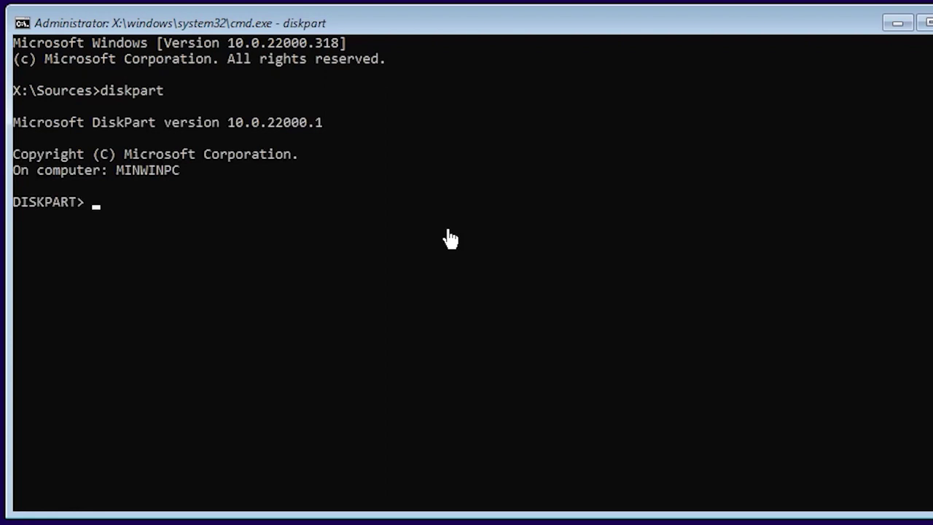
{"action": "type", "text": "List volume"}
{"action": "key", "text": "Return"}
Step: Select volume 1 and shrink it with desired=700 and minimum=700
{"action": "type", "text": "select"}
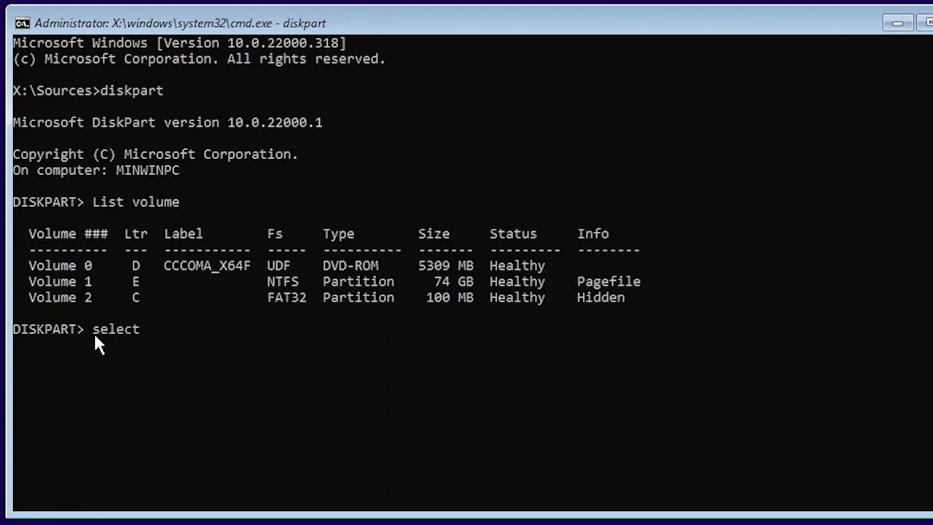
{"action": "type", "text": " volume 1"}
{"action": "key", "text": "Return"}
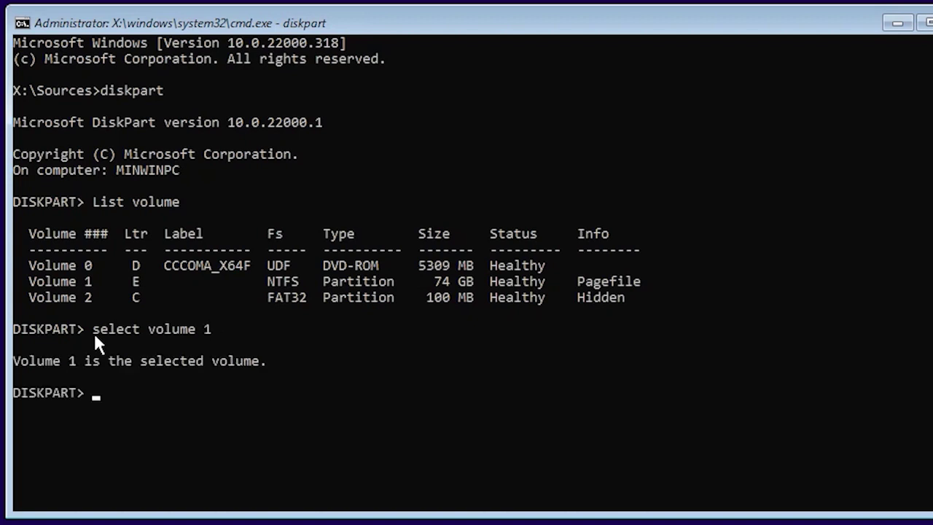
{"action": "type", "text": "Shrink de"}
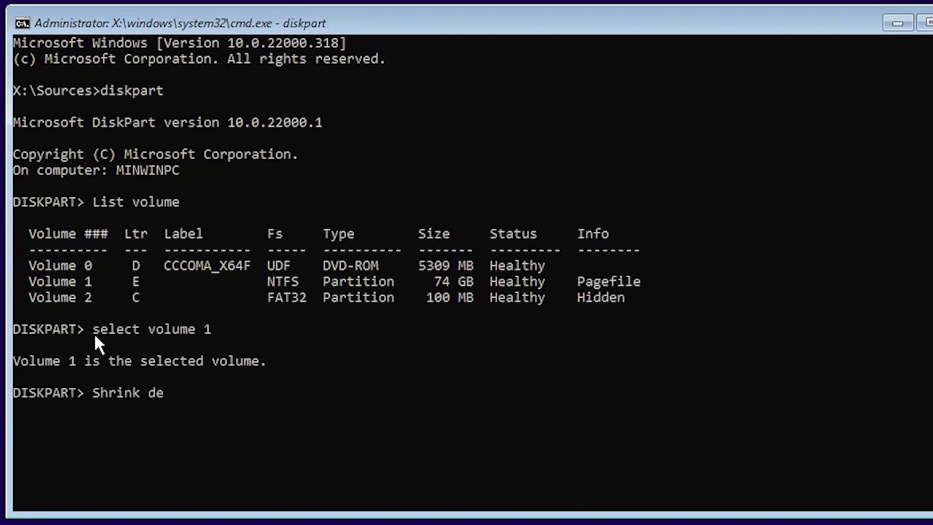
{"action": "type", "text": "sired=700 mi"}
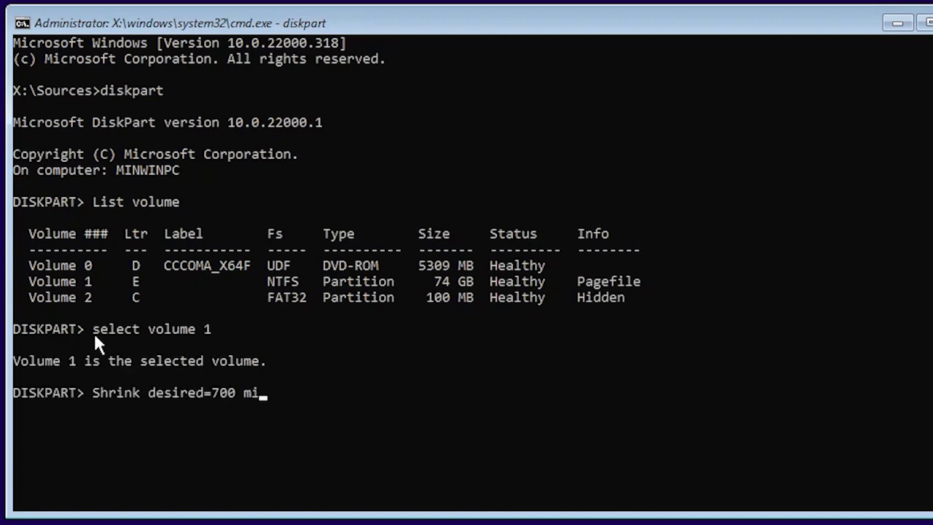
{"action": "type", "text": "nimum=700"}
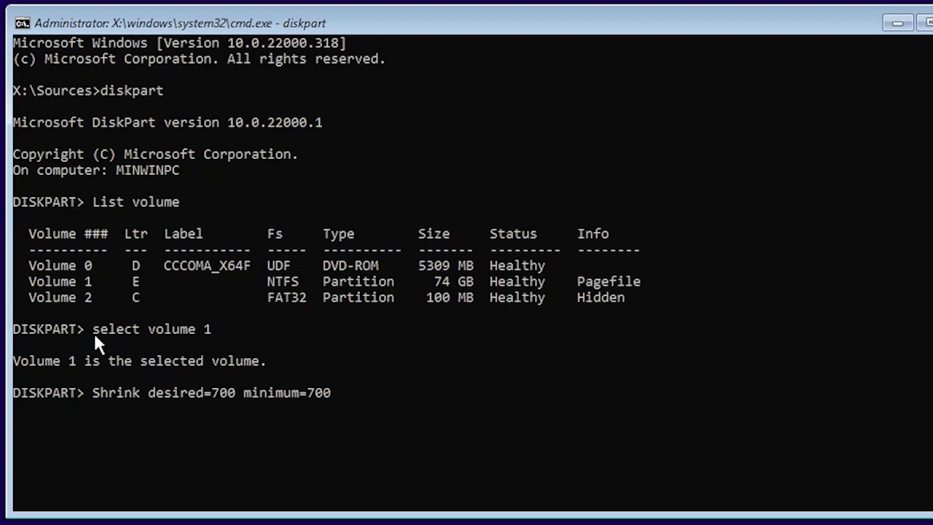
{"action": "key", "text": "Return"}
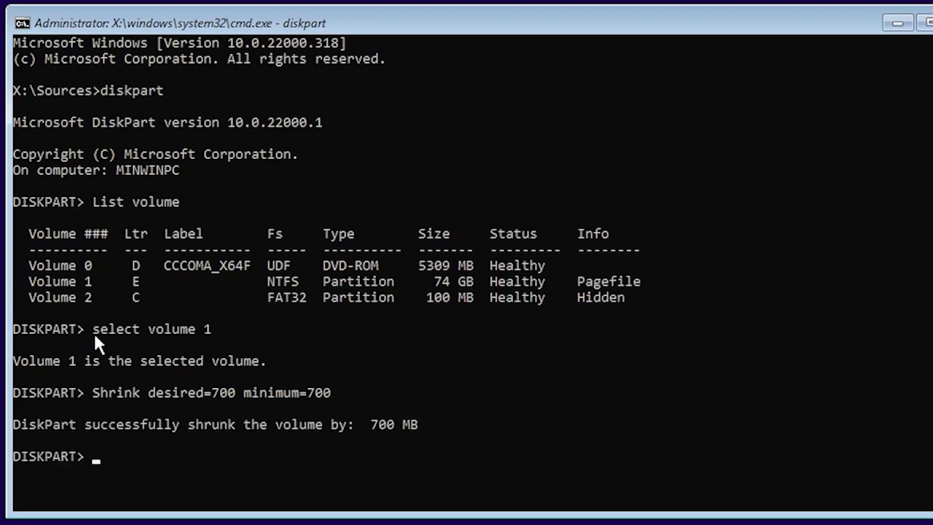
Step: Exit DiskPart and close the command prompt
{"action": "type", "text": "exit"}
{"action": "key", "text": "Return"}
{"action": "left_click", "coordinate": [920, 44]}
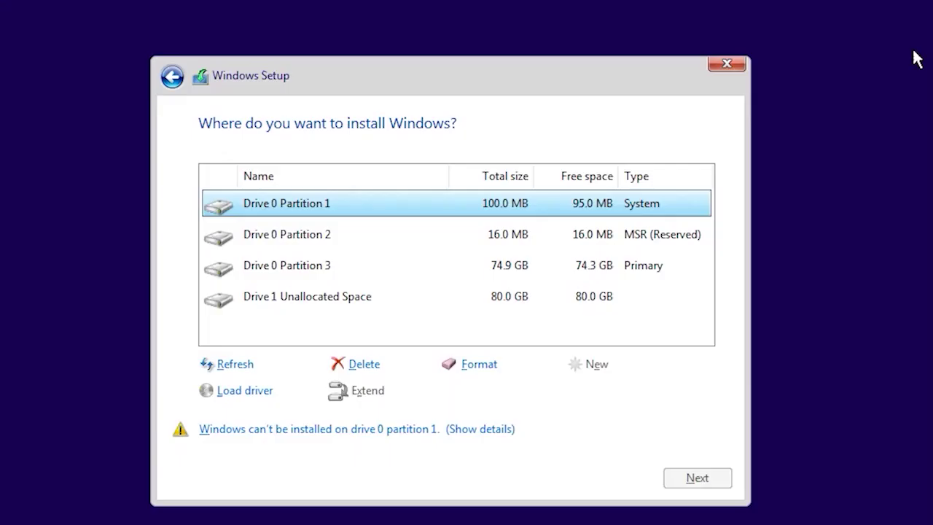
Step: Refresh the drive list and proceed with the installation on Drive 0 Partition 3
{"action": "left_click", "coordinate": [238, 367]}
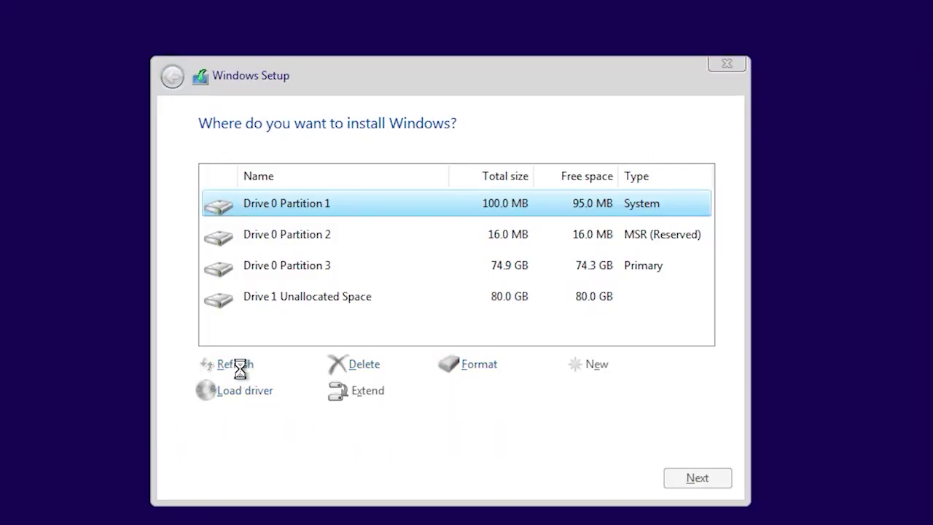
{"action": "left_click", "coordinate": [320, 271]}
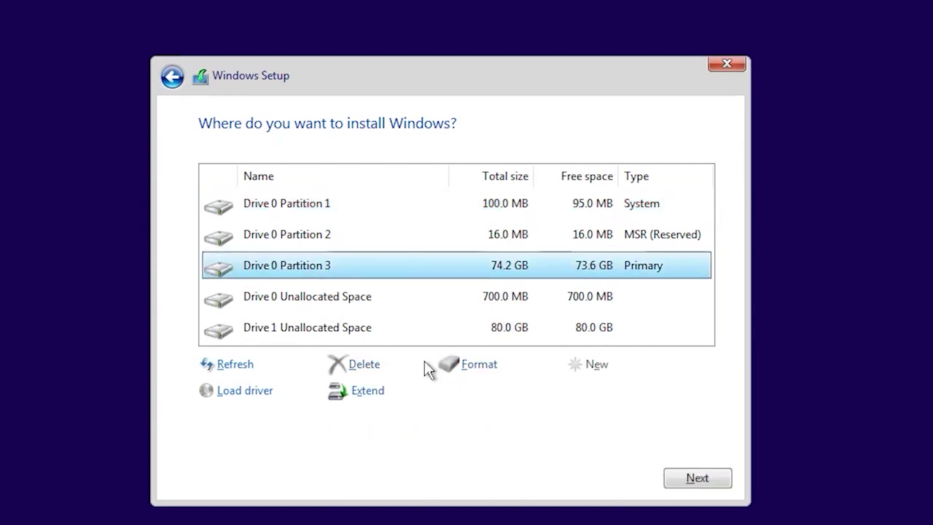
{"action": "left_click", "coordinate": [696, 482]}
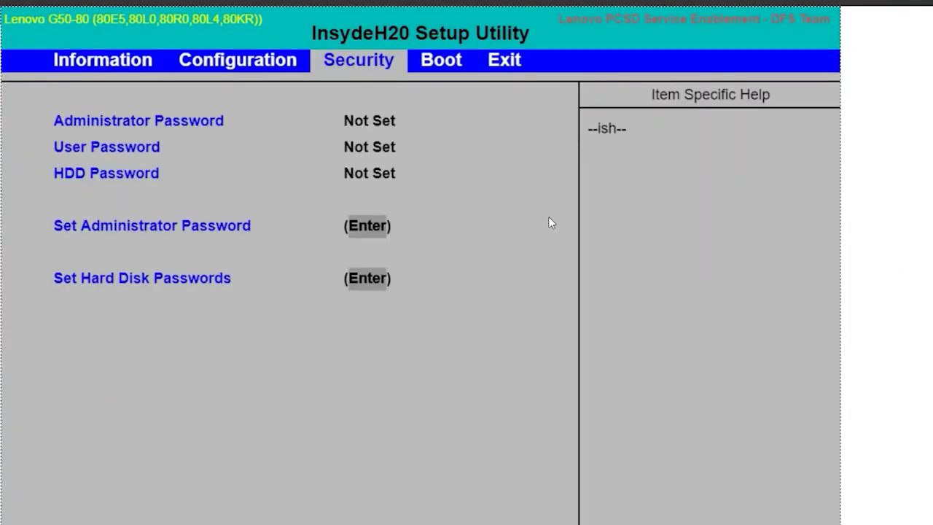
Step: Set the Boot Mode to UEFI in the InsydeH20 Setup Utility
{"action": "key", "text": "Right"}
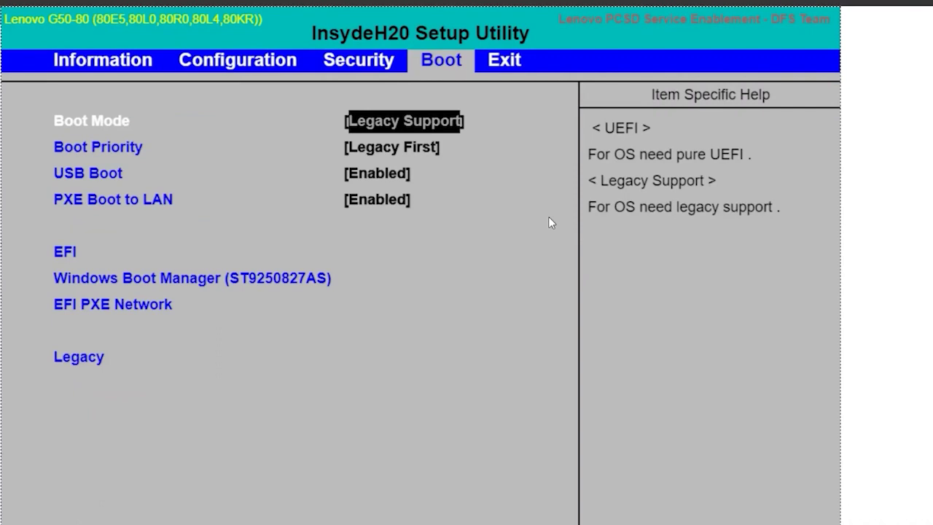
{"action": "key", "text": "Return"}
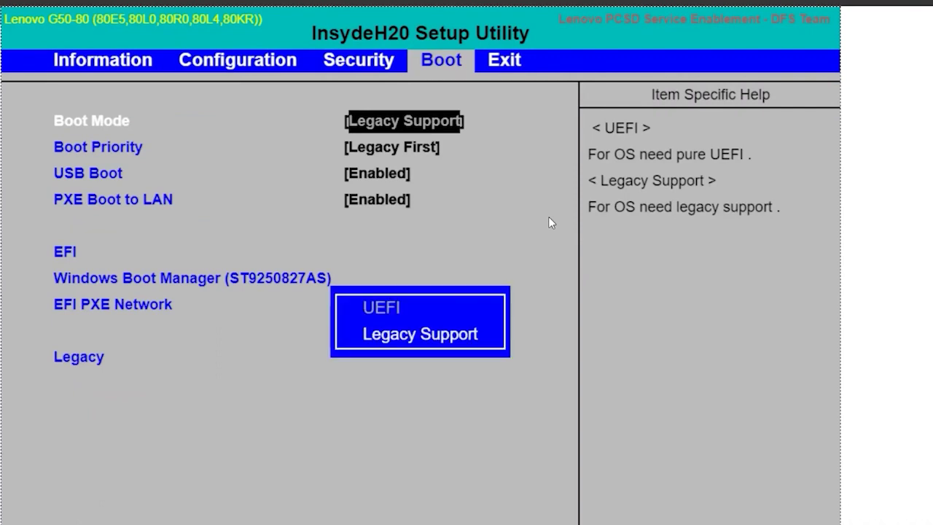
{"action": "key", "text": "Up"}
{"action": "key", "text": "Return"}
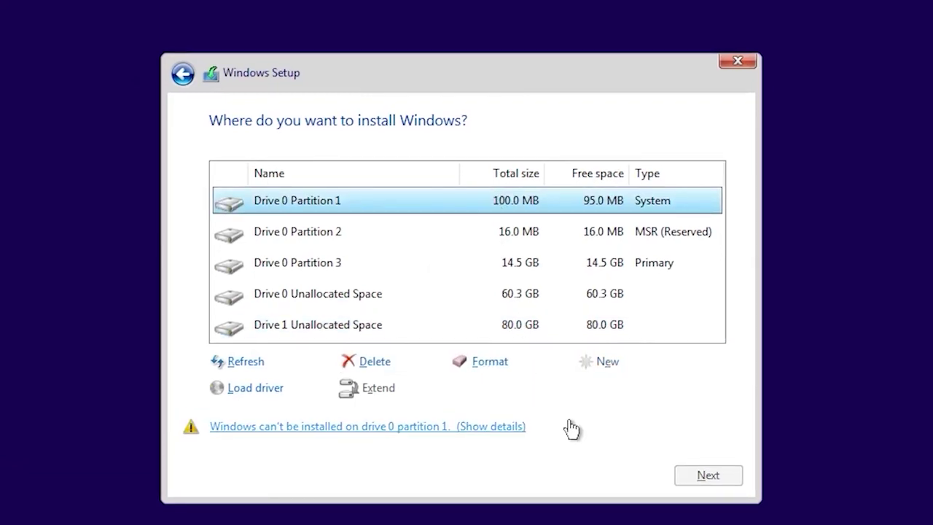
Step: Switch to Windows Setup, start Diskpart from a command prompt and list the disks
{"action": "key", "text": "shift+F10"}
{"action": "type", "text": "D"}
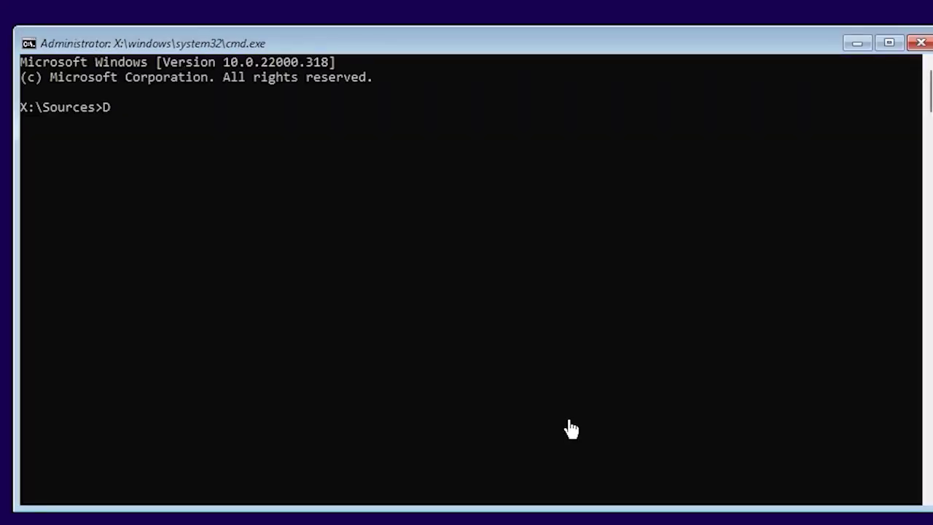
{"action": "type", "text": "iskpart"}
{"action": "key", "text": "Return"}
{"action": "type", "text": "Lis"}
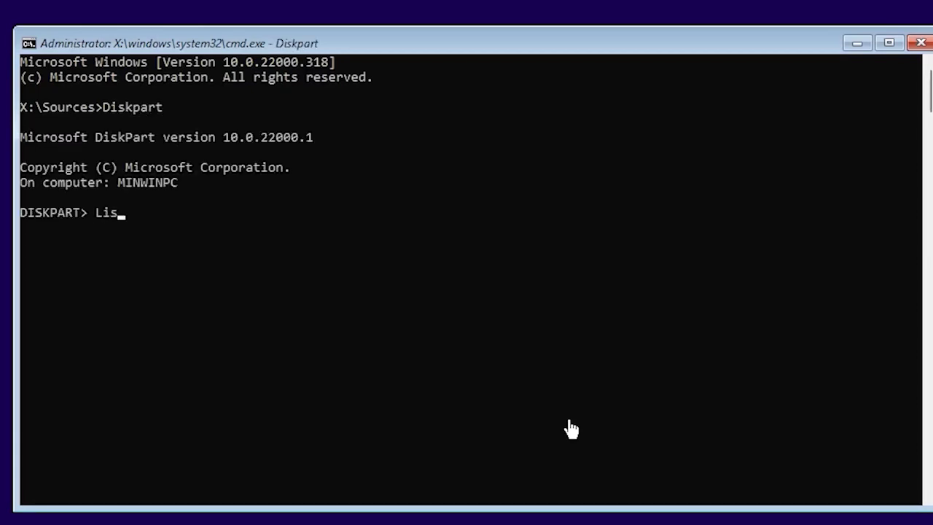
{"action": "type", "text": "t disk"}
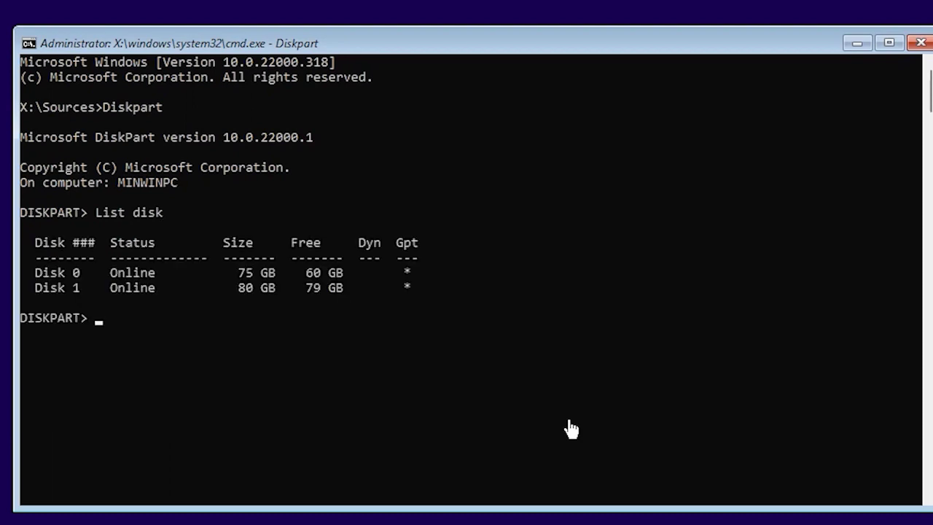
Step: Clean disk 0 in DiskPart and convert it to GPT format
{"action": "type", "text": "Select di"}
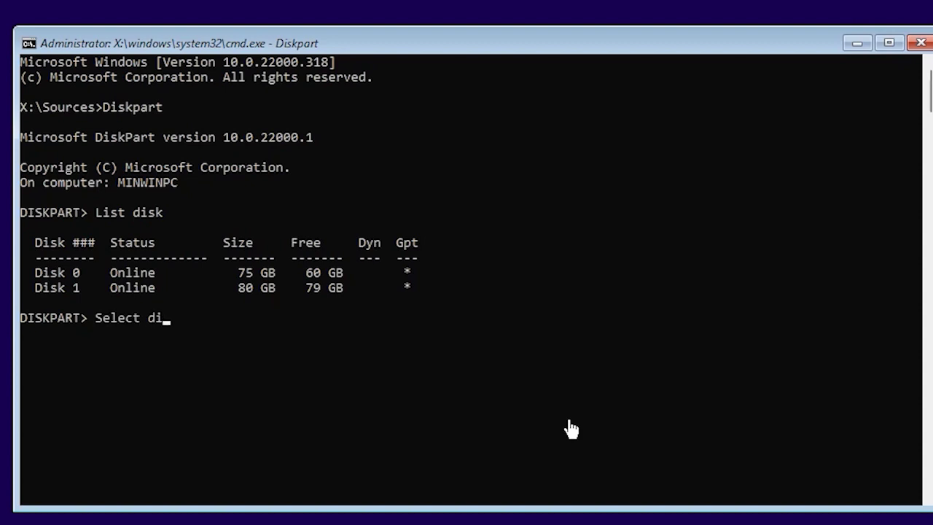
{"action": "type", "text": "sk 0"}
{"action": "key", "text": "Return"}
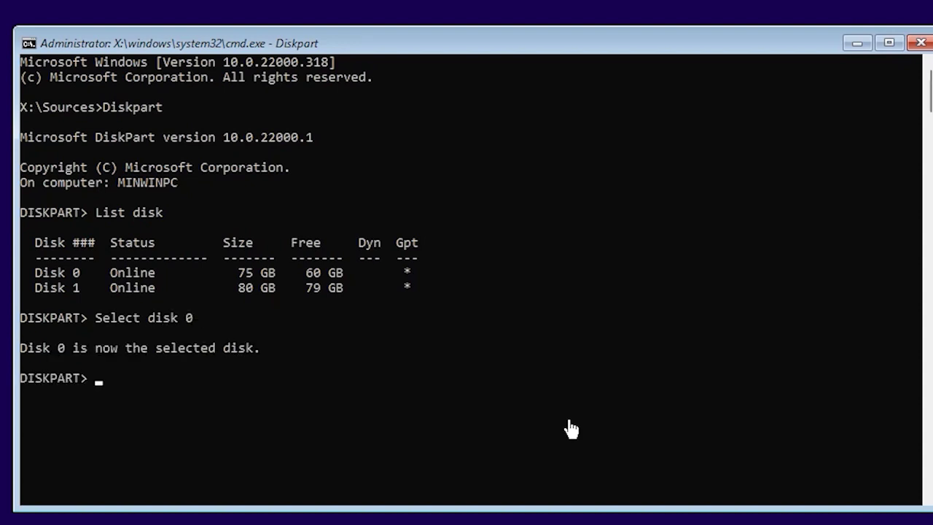
{"action": "type", "text": "Clean"}
{"action": "key", "text": "Return"}
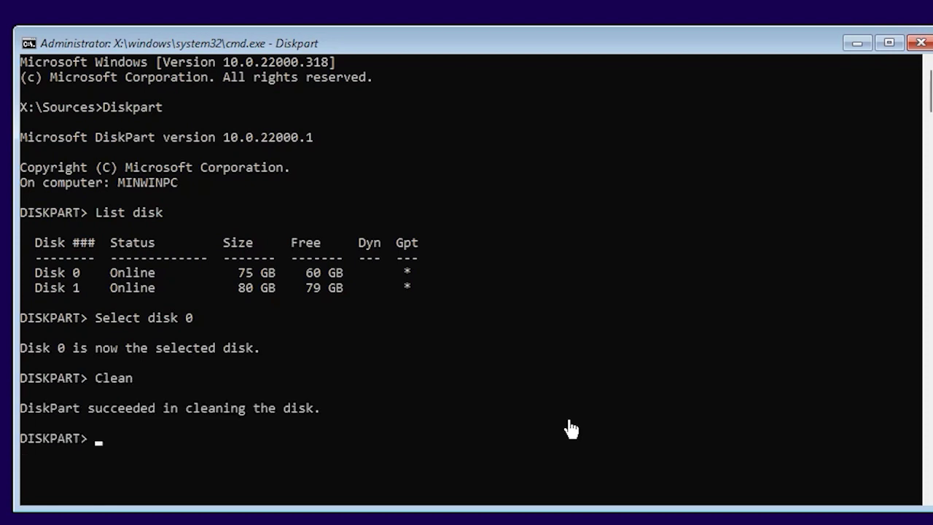
{"action": "type", "text": "convert gpt"}
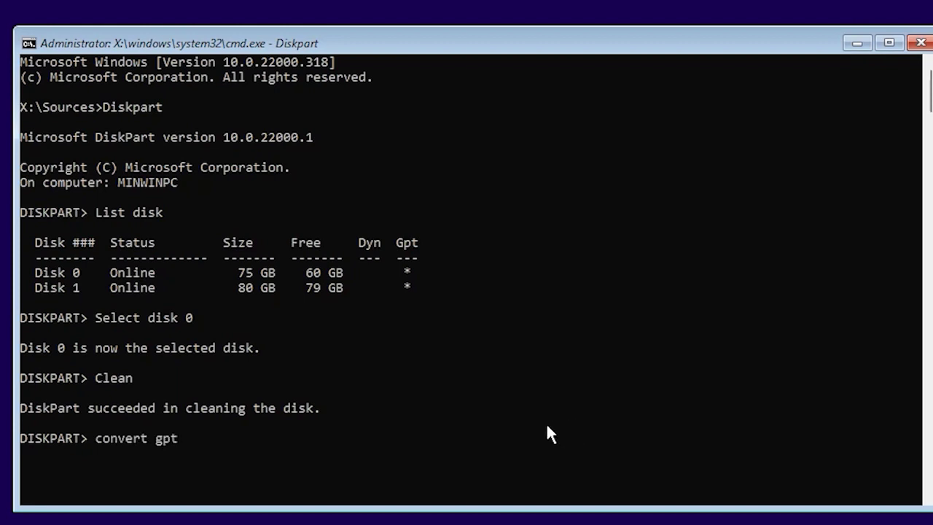
{"action": "key", "text": "Return"}
Step: Exit DiskPart, close the command prompt and refresh the drive list in Windows Setup
{"action": "type", "text": "exi"}
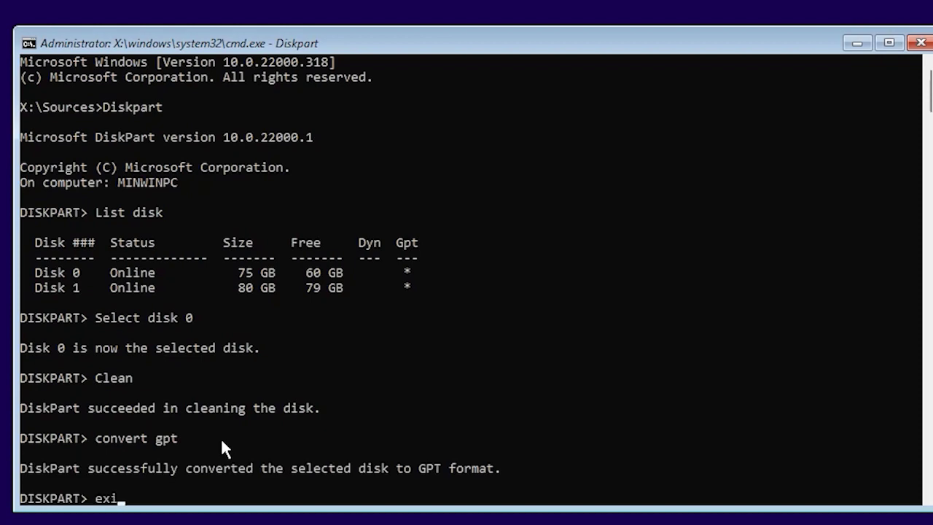
{"action": "type", "text": "t"}
{"action": "key", "text": "Return"}
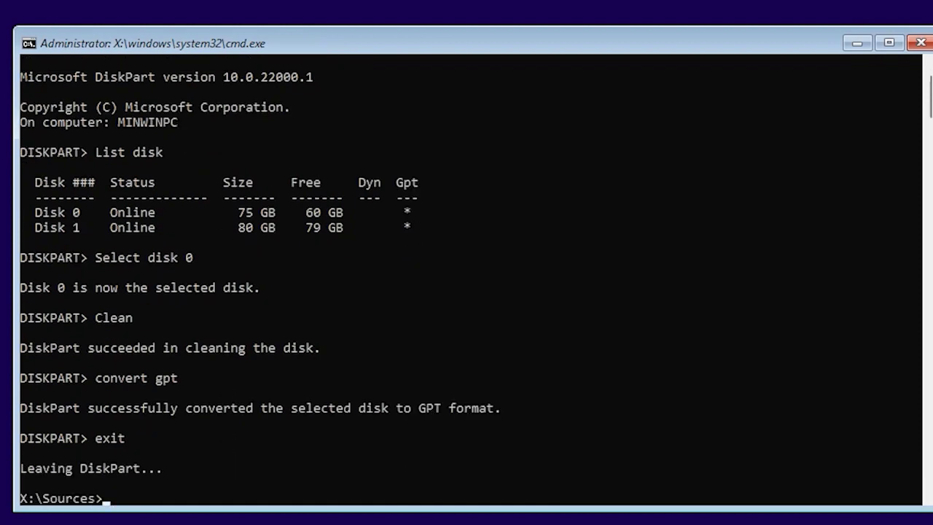
{"action": "left_click", "coordinate": [921, 43]}
{"action": "left_click", "coordinate": [257, 366]}
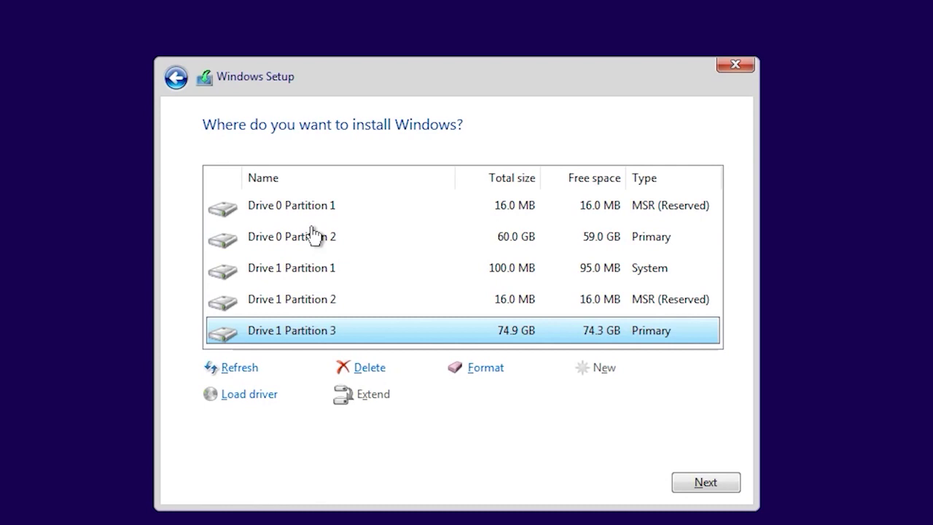
Step: Return to the installation type choice, start Diskpart from a command prompt and list the disks
{"action": "left_click", "coordinate": [179, 79]}
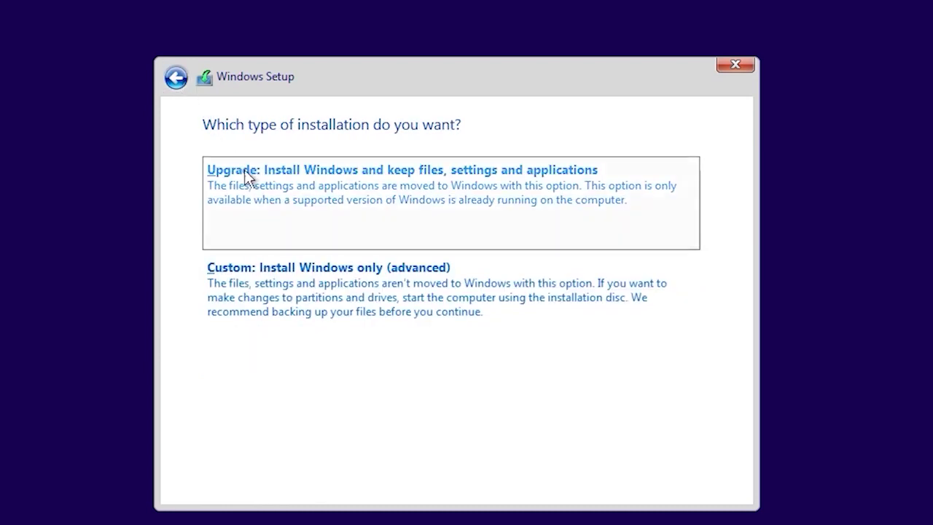
{"action": "key", "text": "shift+F10"}
{"action": "type", "text": "Diskpart"}
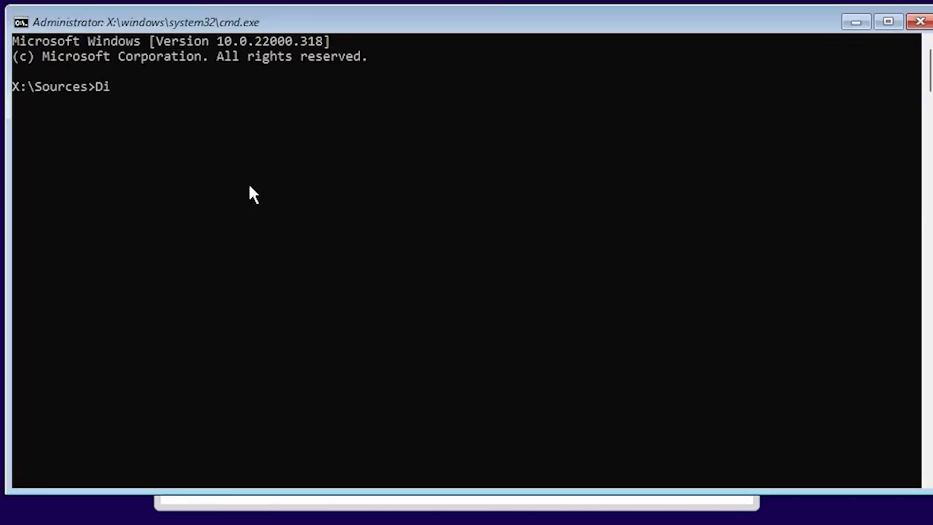
{"action": "key", "text": "Return"}
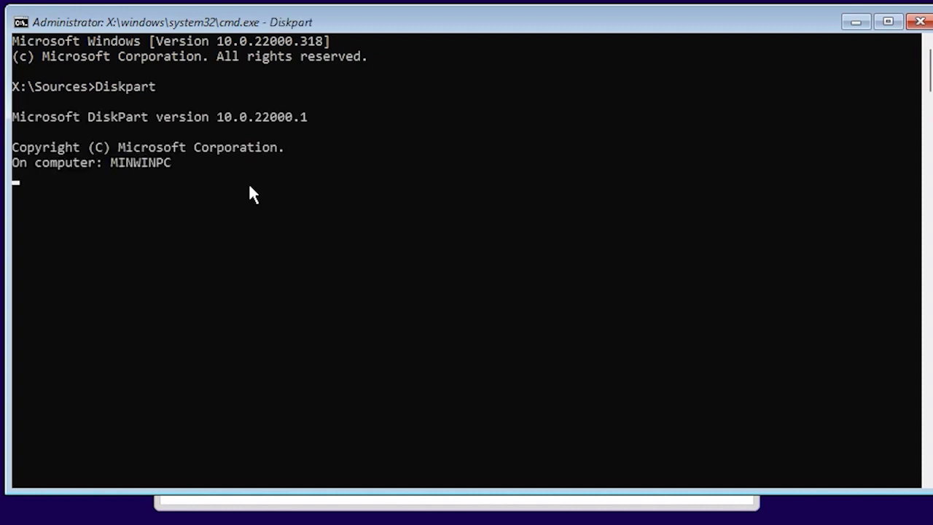
{"action": "type", "text": "List"}
{"action": "type", "text": " disk"}
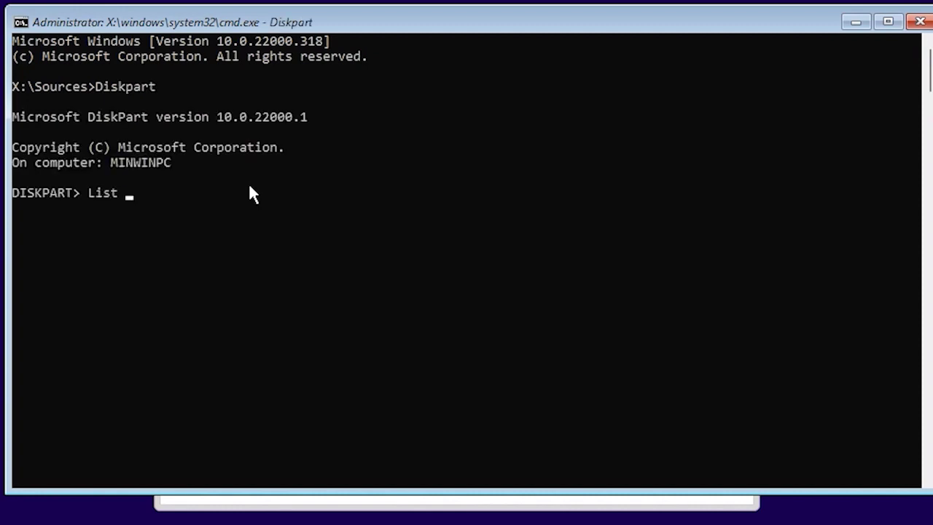
{"action": "key", "text": "Return"}
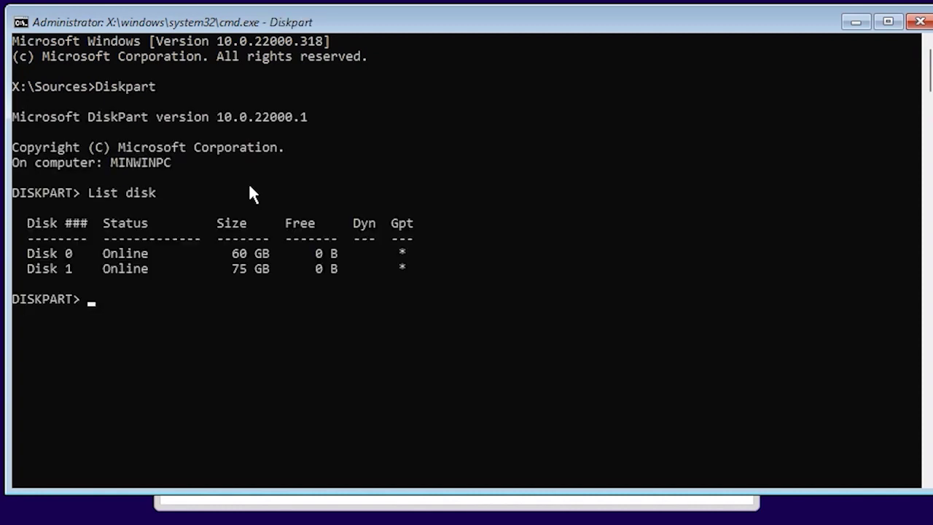
Step: Clean disk 0 in DiskPart and proceed with the installation on Drive 1 Partition 3
{"action": "type", "text": "Select disk 0"}
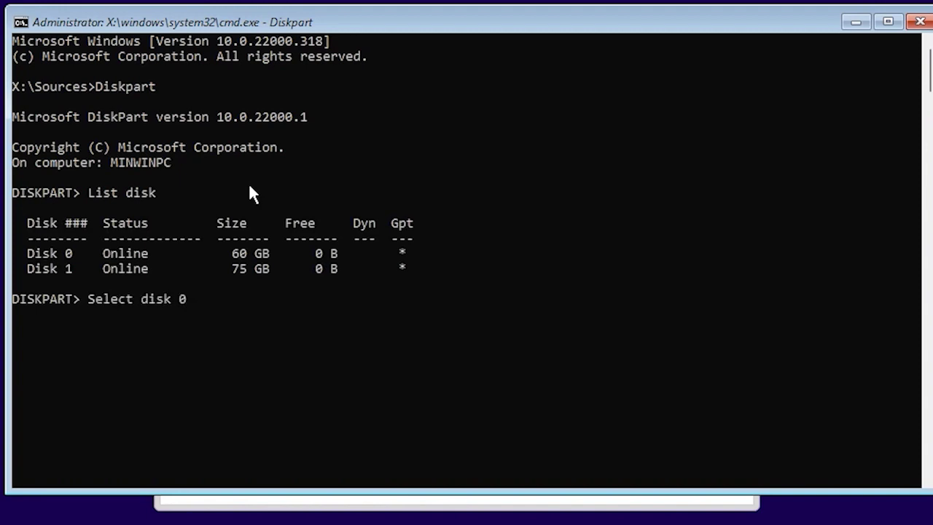
{"action": "key", "text": "Return"}
{"action": "type", "text": "clean"}
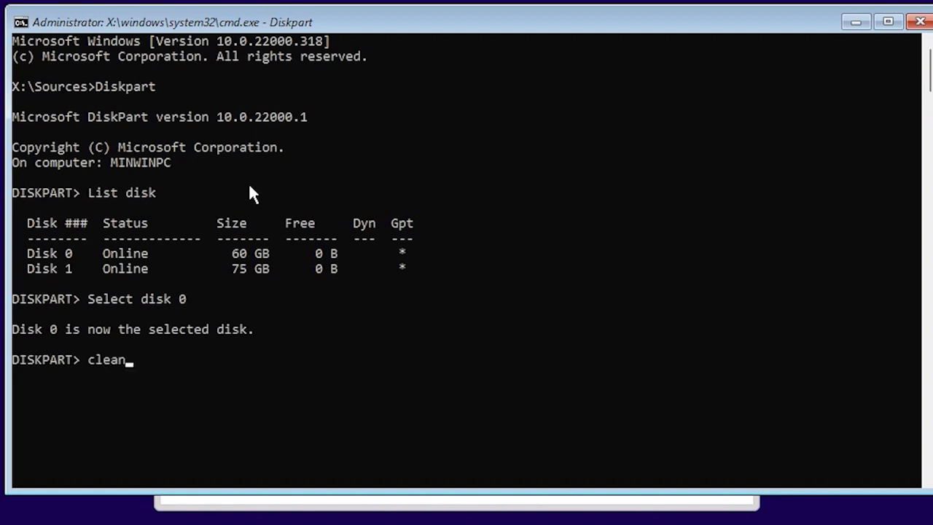
{"action": "key", "text": "Return"}
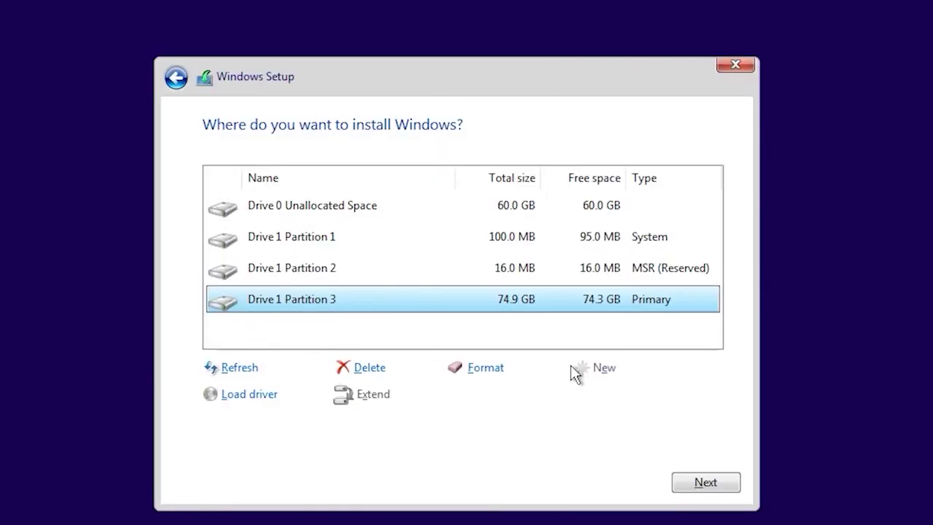
{"action": "left_click", "coordinate": [711, 482]}
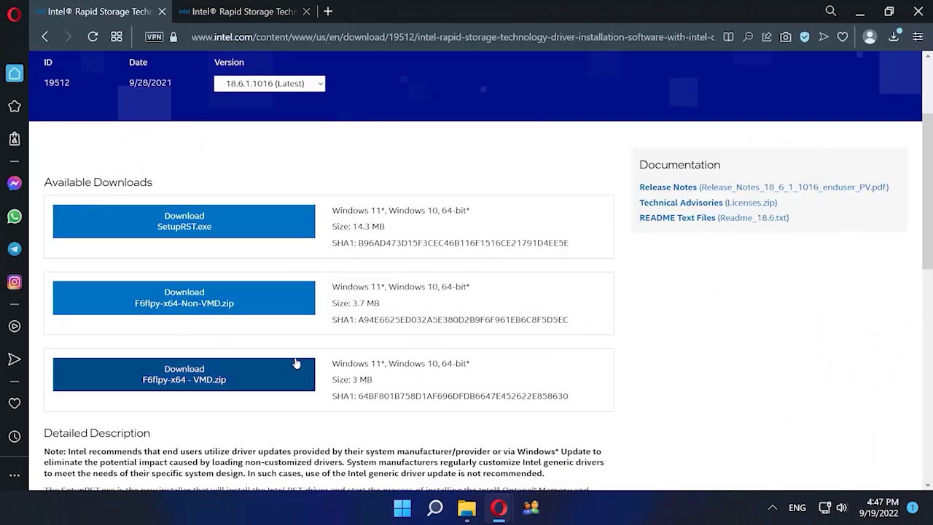
Step: Switch to Opera and download F6flpy-x64 - VMD.zip and f6vmdflpy-x64.zip from the two Intel Rapid Storage Technology pages
{"action": "left_click", "coordinate": [214, 385]}
{"action": "key", "text": "ctrl+Tab"}
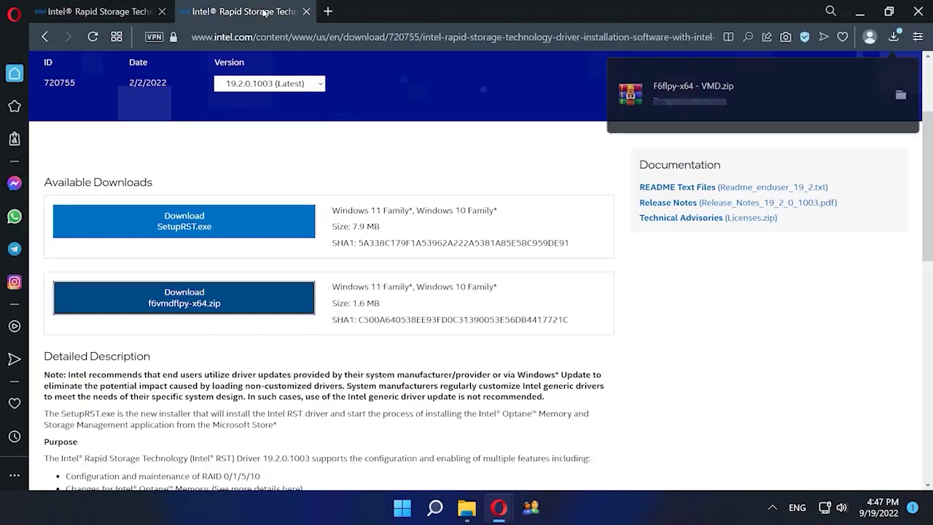
{"action": "left_click", "coordinate": [211, 301]}
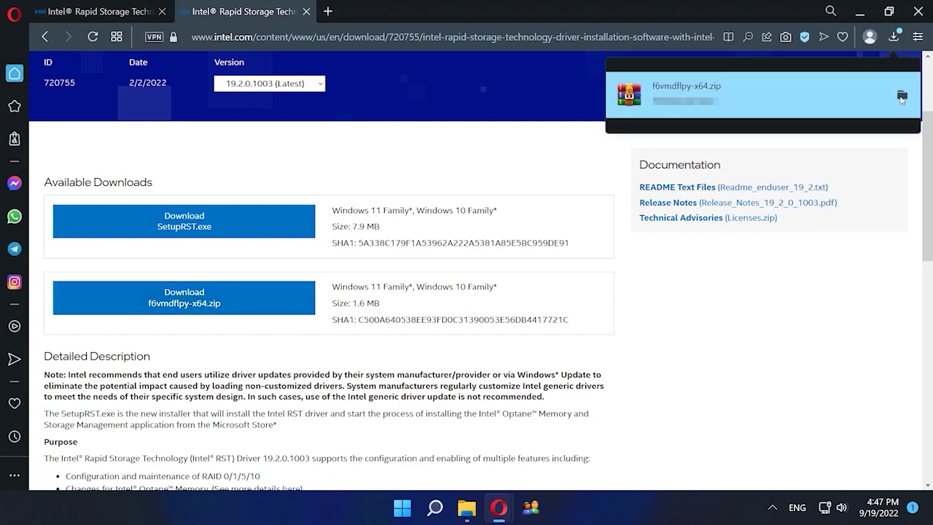
Step: Show the downloads in File Explorer and extract f6vmdflpy-x64.zip and F6flpy-x64 - VMD.zip into folders in Downloads
{"action": "left_click", "coordinate": [901, 97]}
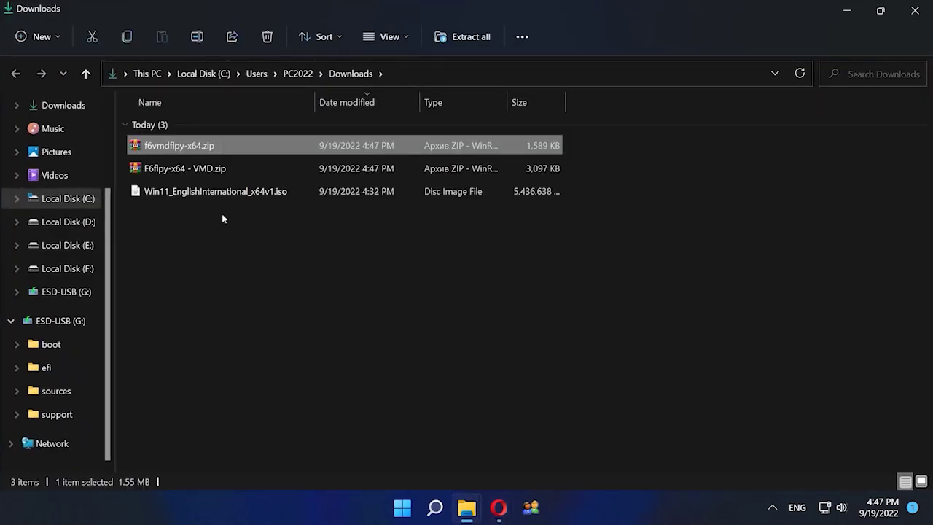
{"action": "right_click", "coordinate": [189, 148]}
{"action": "left_click", "coordinate": [259, 246]}
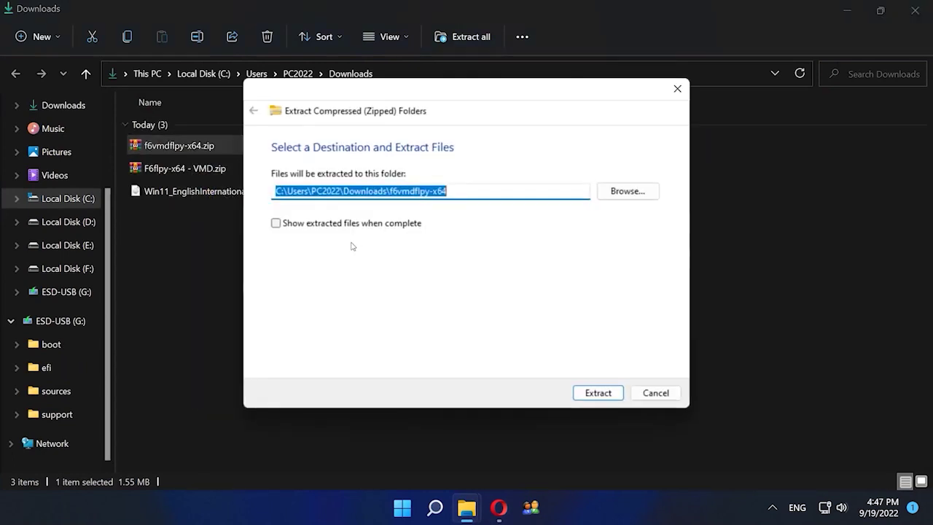
{"action": "left_click", "coordinate": [596, 394]}
{"action": "left_click", "coordinate": [204, 169]}
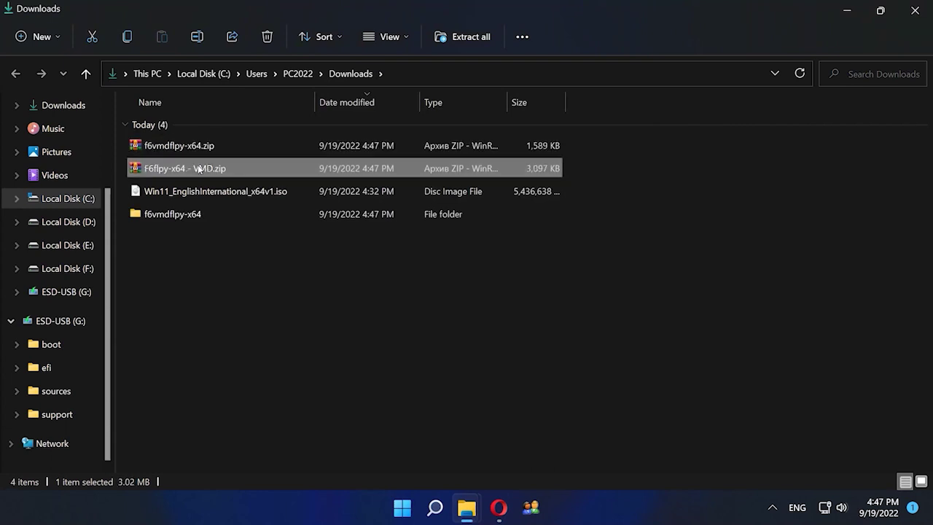
{"action": "right_click", "coordinate": [204, 168]}
{"action": "left_click", "coordinate": [240, 261]}
{"action": "left_click", "coordinate": [595, 392]}
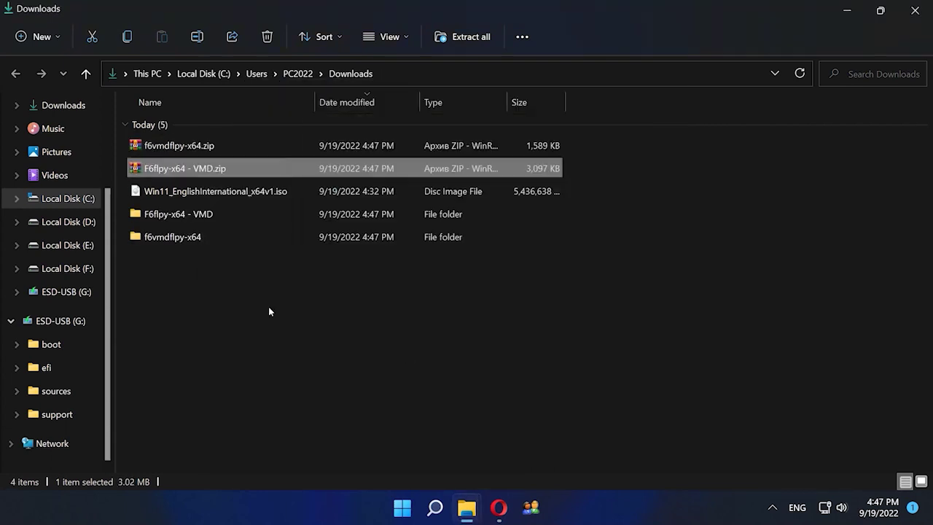
Step: Copy the extracted F6flpy-x64 - VMD and f6vmdflpy-x64 folders to the ESD-USB (G:) drive
{"action": "left_click_drag", "start_coordinate": [206, 277], "coordinate": [58, 325]}
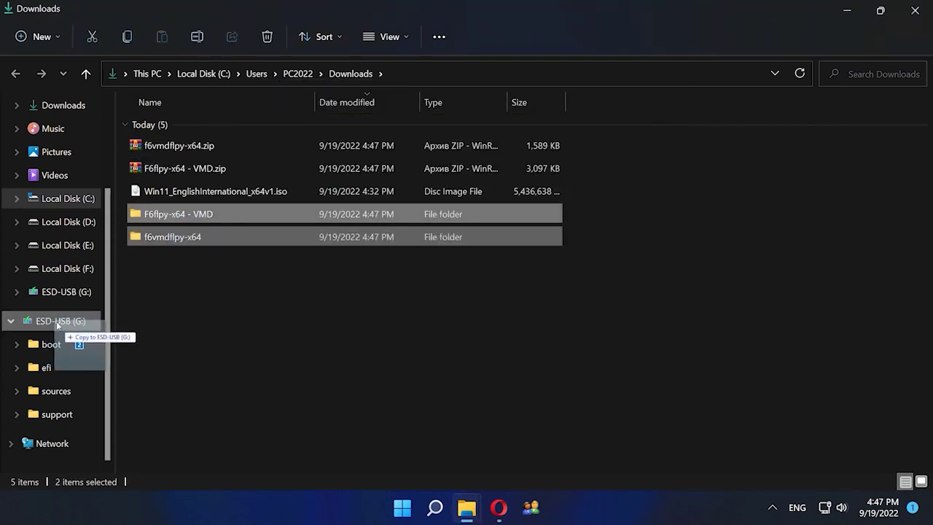